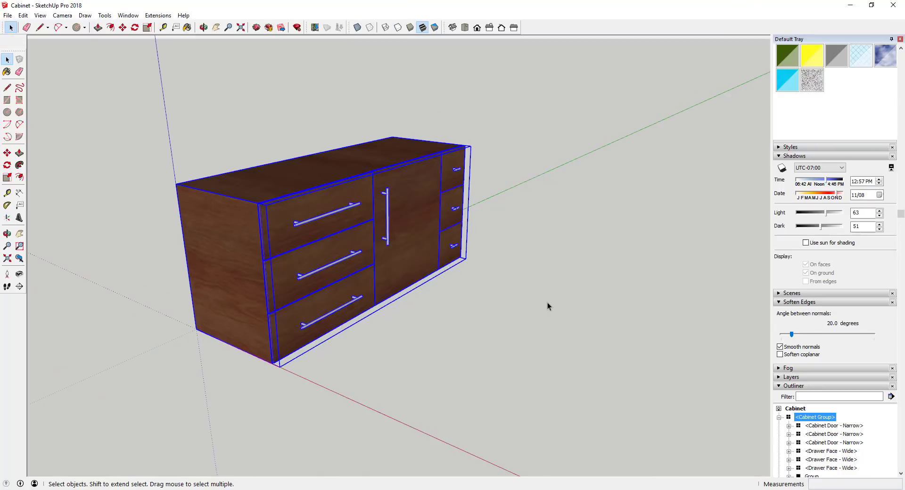
# Orbit around the cabinet and open the Cabinet Group for editing.
pyautogui.scroll(5, 369, 237)
pyautogui.moveTo(368, 226); pyautogui.dragTo(607, 262, button='middle')
pyautogui.scroll(-3, 519, 236)
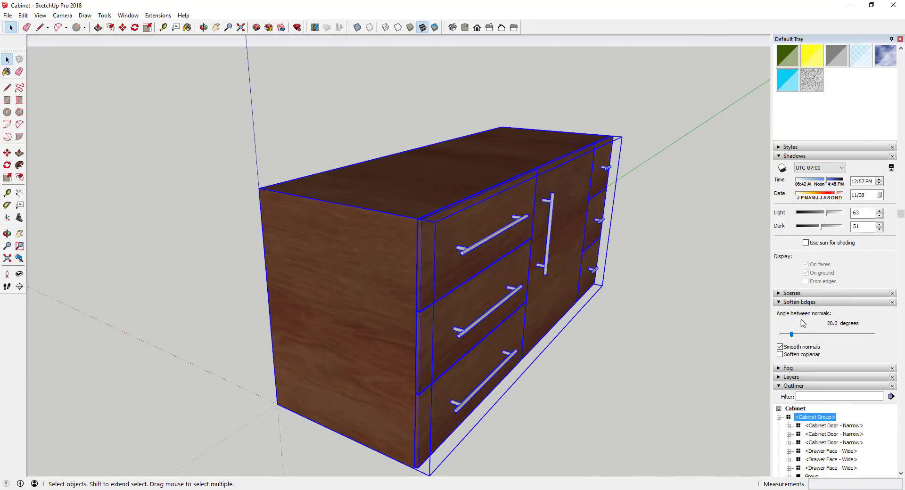
pyautogui.scroll(-2, 804, 323)
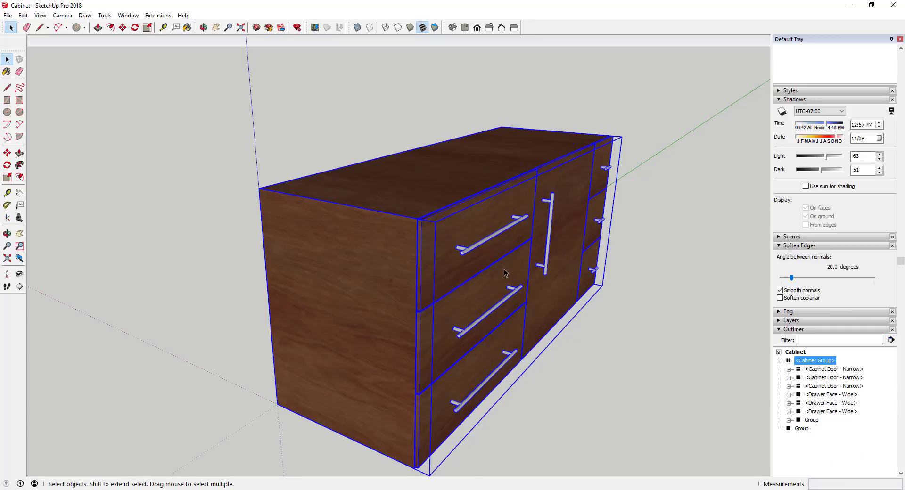
pyautogui.moveTo(505, 273); pyautogui.dragTo(462, 228, button='middle')
pyautogui.moveTo(423, 178)
pyautogui.mouseDown(button='middle')
pyautogui.moveTo(434, 179)
pyautogui.moveTo(430, 186)
pyautogui.mouseUp(button='middle')
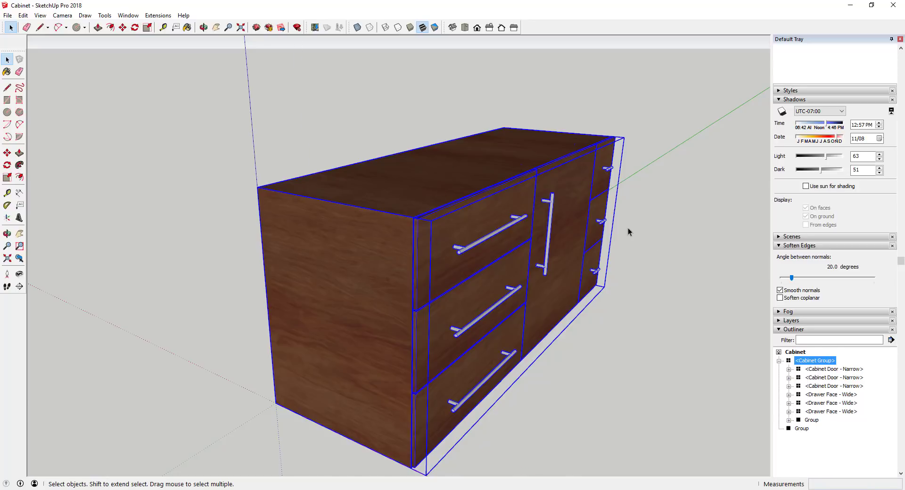
pyautogui.moveTo(628, 228); pyautogui.dragTo(430, 209, button='middle')
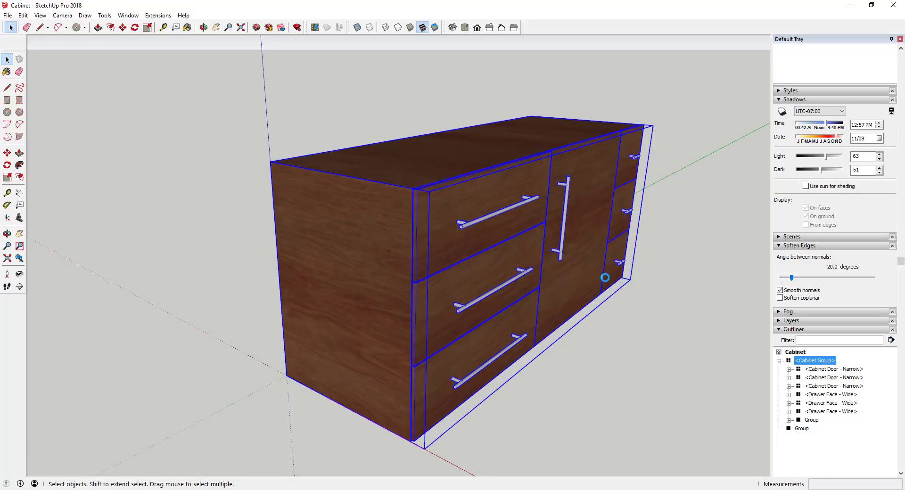
pyautogui.moveTo(584, 265); pyautogui.dragTo(505, 143, button='middle')
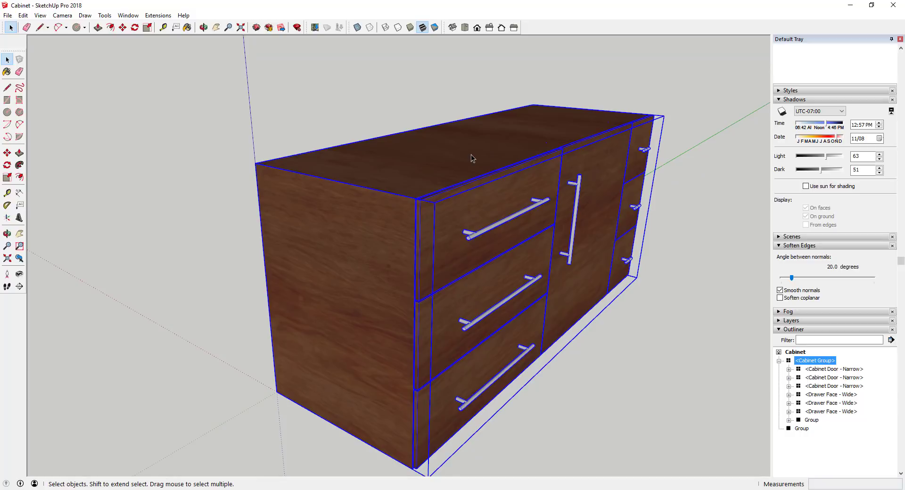
pyautogui.doubleClick(491, 141)
# Select the three drawer faces, the tall door, three narrow doors, and the cabinet's top face.
pyautogui.click(425, 238)
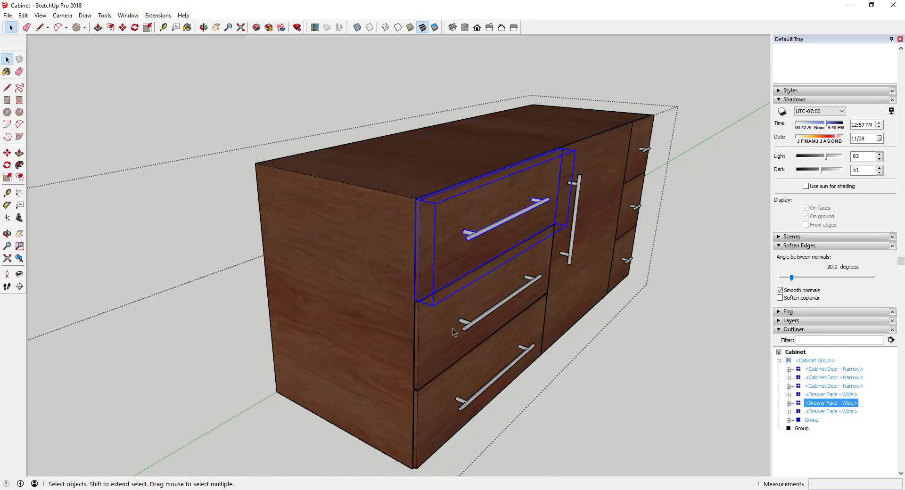
pyautogui.click(454, 330)
pyautogui.click(472, 411)
pyautogui.press('Escape')
pyautogui.click(575, 264)
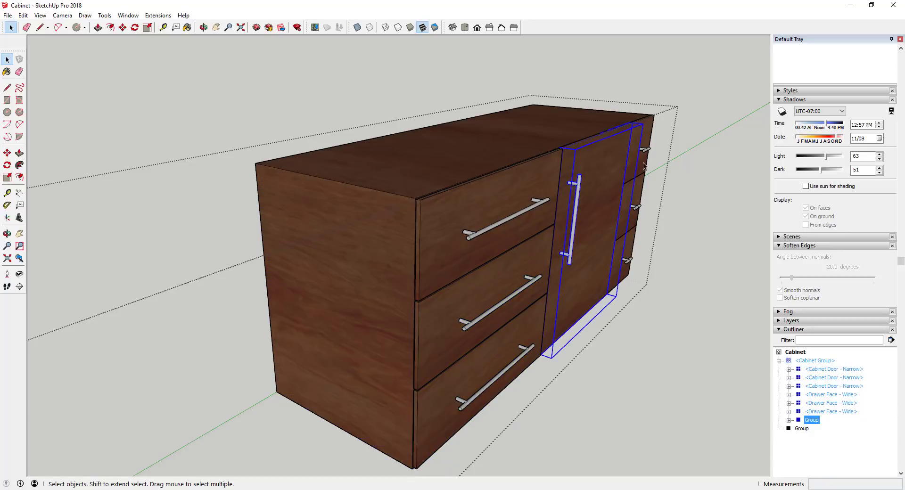
pyautogui.click(641, 147)
pyautogui.click(632, 202)
pyautogui.click(624, 262)
pyautogui.click(497, 150)
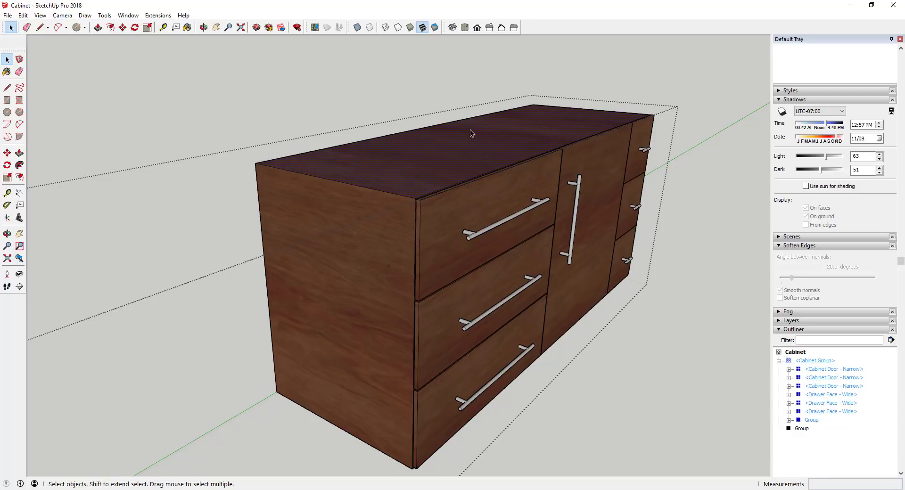
pyautogui.scroll(2, 428, 169)
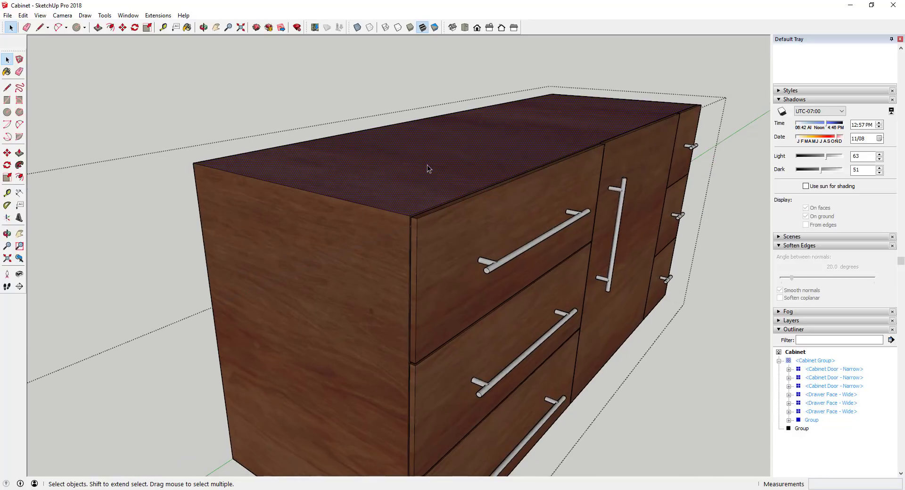
# Start a Push/Pull on the cabinet's top face, then cancel it.
pyautogui.press('p')
pyautogui.click(428, 172)
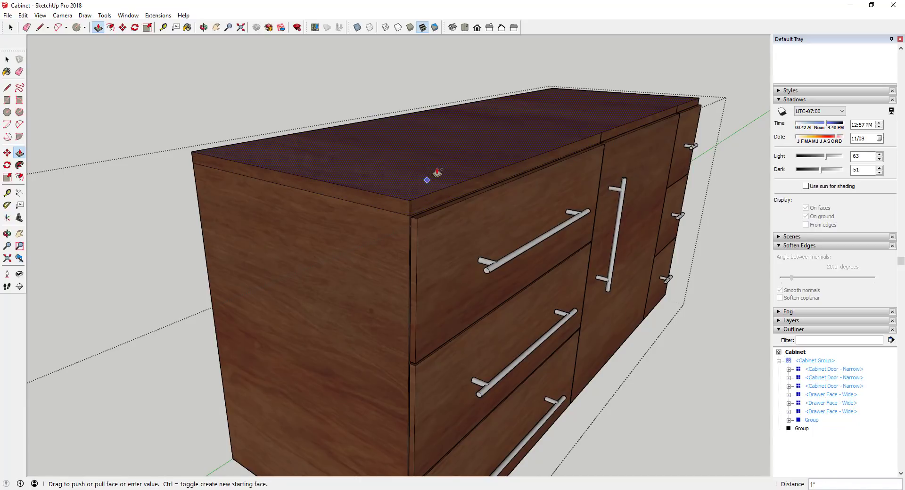
pyautogui.scroll(3, 437, 173)
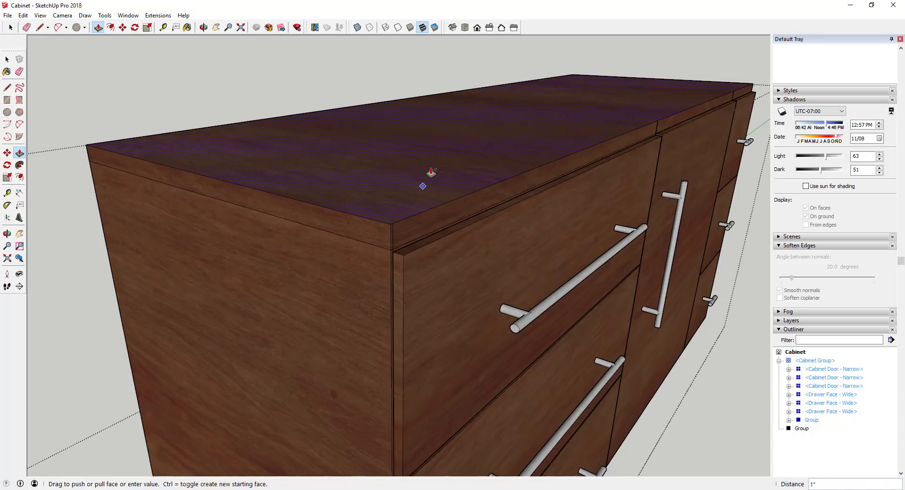
pyautogui.press('Escape')
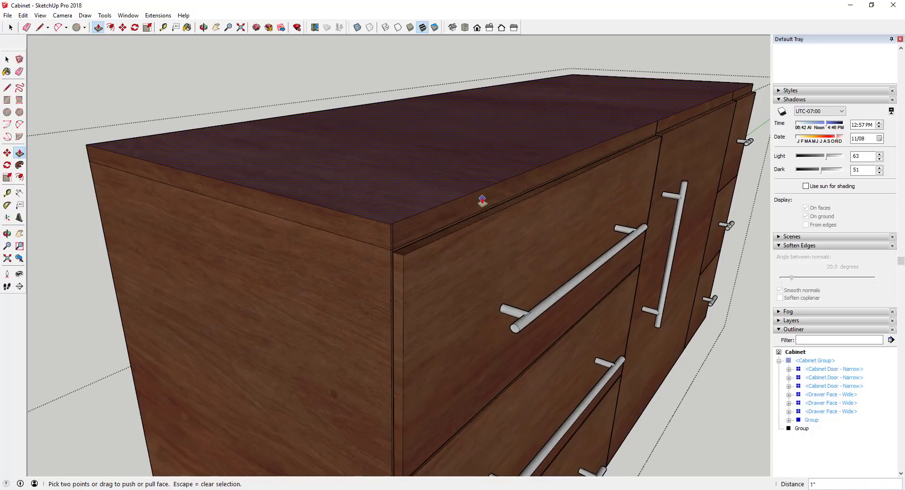
# Window-select the cabinet's top panel, inspect its front corner, then deselect it.
pyautogui.moveTo(479, 202); pyautogui.dragTo(396, 170, button='middle')
pyautogui.press('space')
pyautogui.scroll(-5, 377, 147)
pyautogui.moveTo(374, 140); pyautogui.dragTo(569, 192)
pyautogui.scroll(5, 566, 189)
pyautogui.moveTo(561, 191); pyautogui.dragTo(438, 188, button='middle')
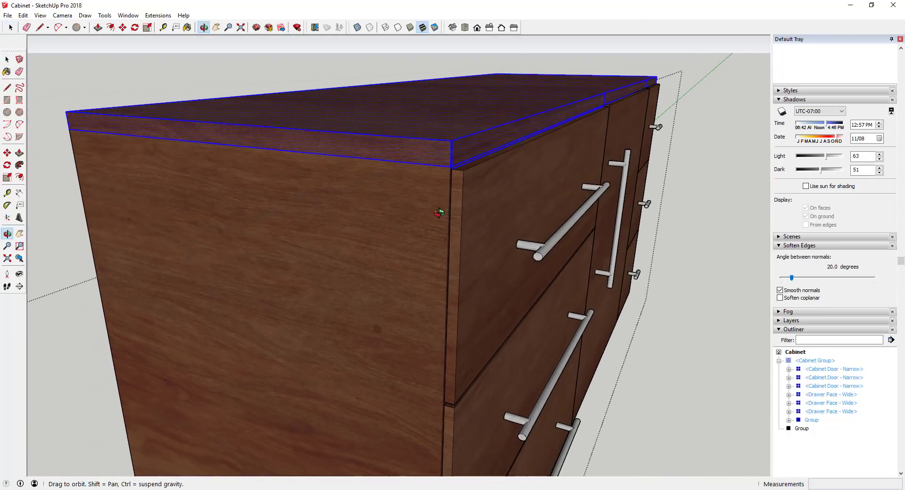
pyautogui.scroll(-2, 438, 160)
pyautogui.scroll(5, 438, 156)
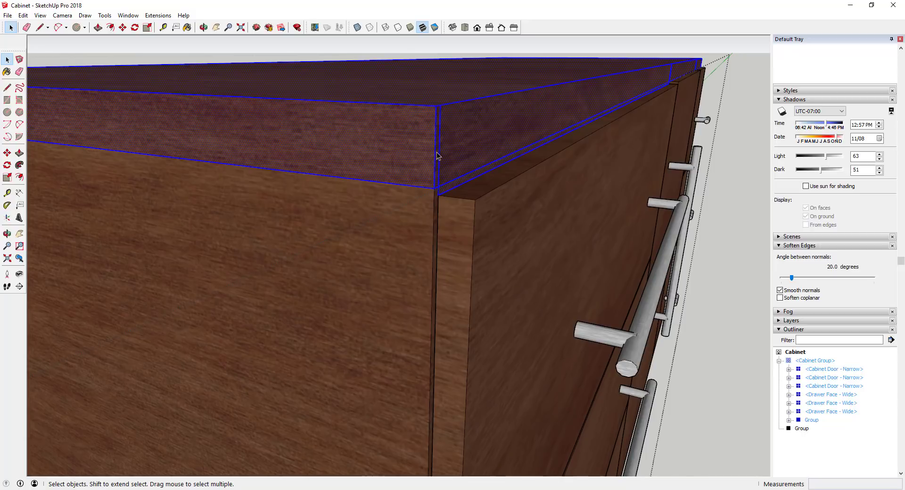
pyautogui.scroll(-6, 438, 153)
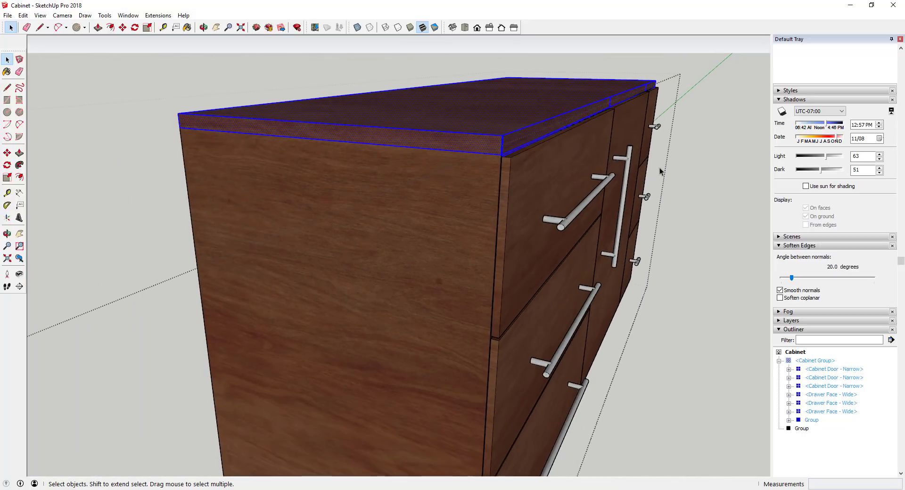
pyautogui.click(670, 166)
pyautogui.moveTo(670, 165); pyautogui.dragTo(644, 175, button='middle')
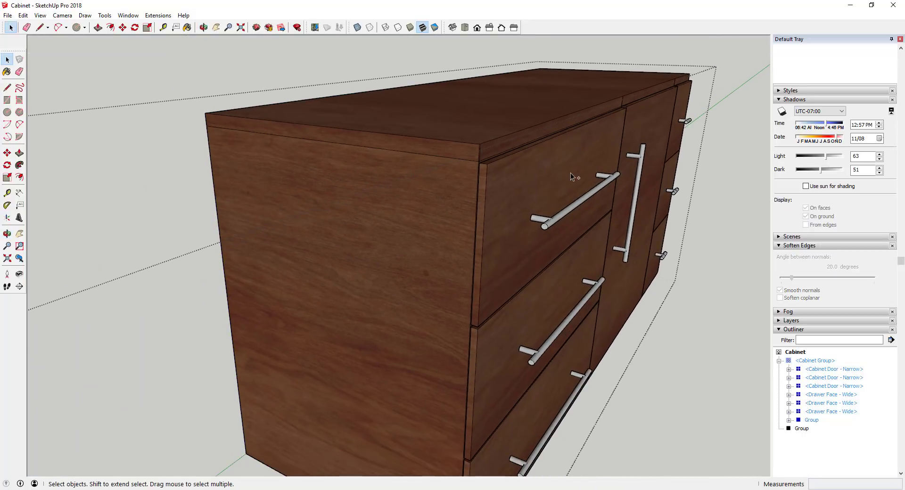
pyautogui.scroll(1, 571, 156)
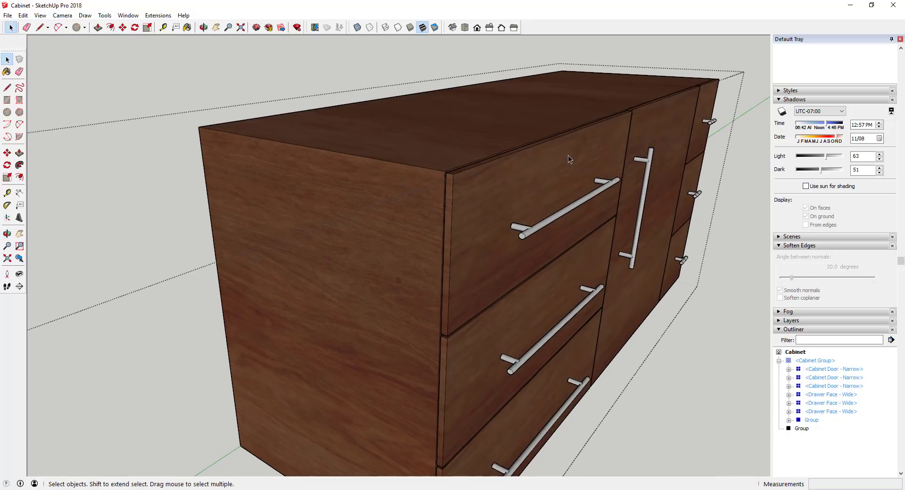
# Select the cabinet's top face from a view above the cabinet.
pyautogui.moveTo(567, 155); pyautogui.dragTo(489, 141, button='middle')
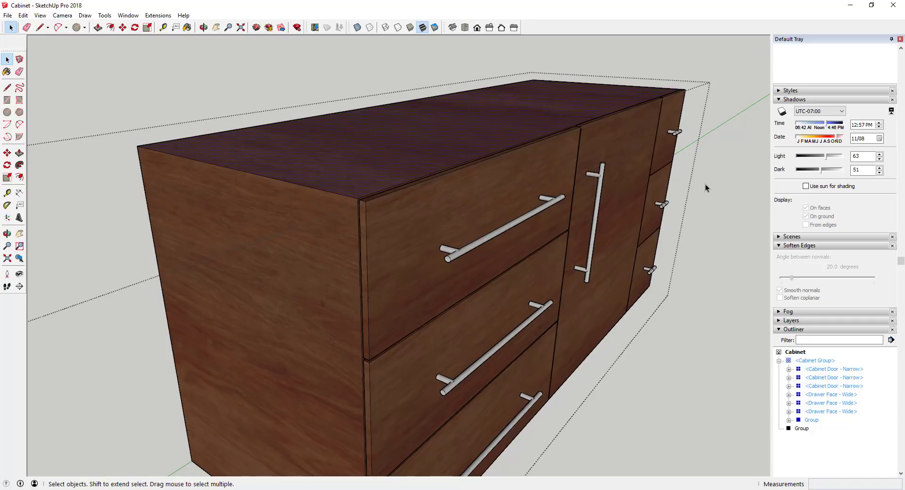
pyautogui.click(433, 159)
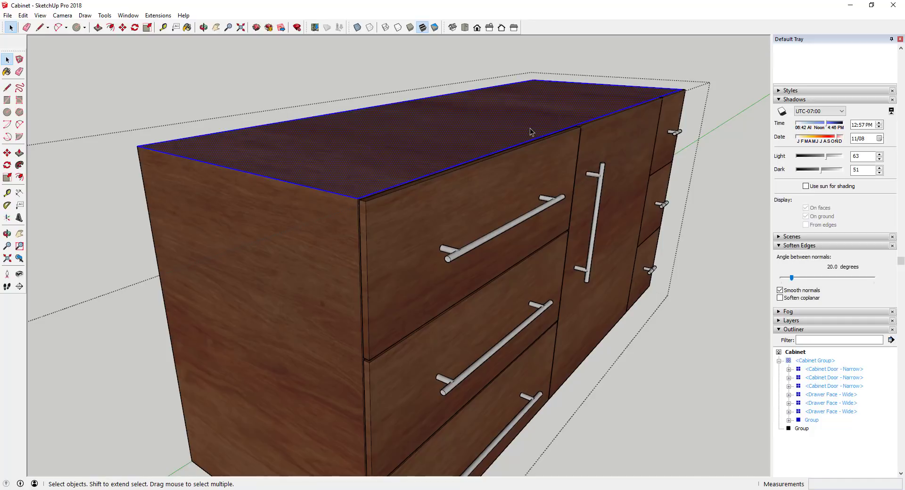
pyautogui.scroll(4, 531, 132)
pyautogui.scroll(-4, 590, 133)
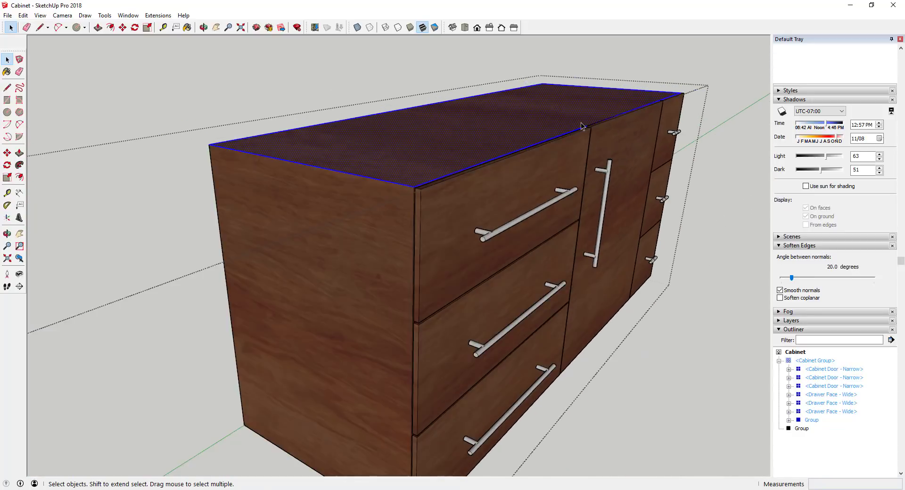
pyautogui.scroll(-2, 582, 125)
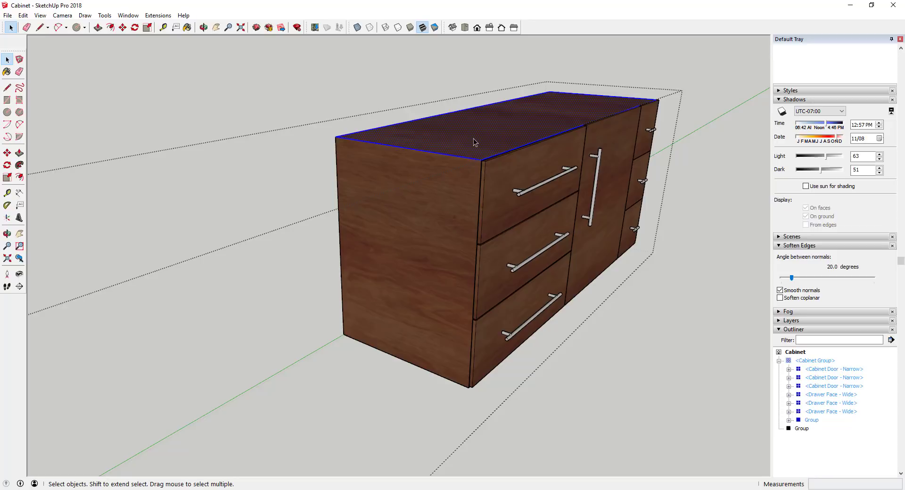
pyautogui.scroll(2, 479, 142)
pyautogui.moveTo(522, 123)
pyautogui.mouseDown(button='middle')
pyautogui.moveTo(500, 109)
pyautogui.moveTo(504, 126)
pyautogui.mouseUp(button='middle')
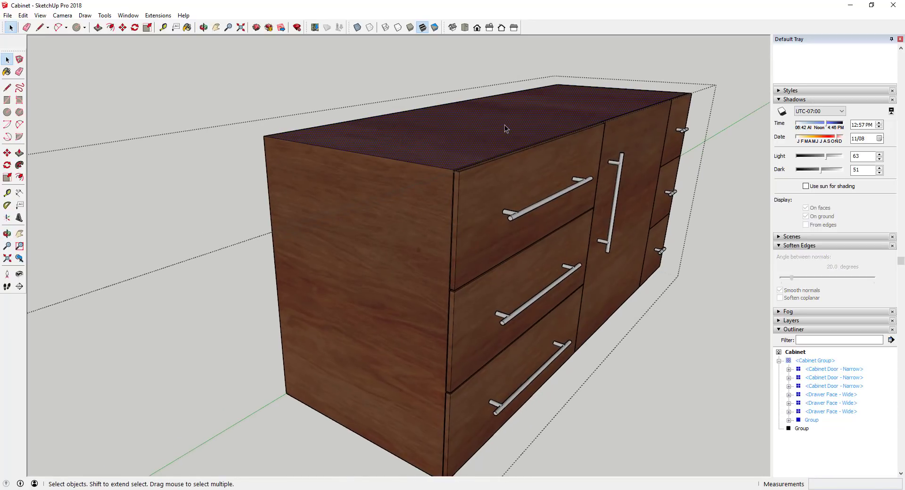
# Delete the cabinet's top face and clear the selection.
pyautogui.press('Delete')
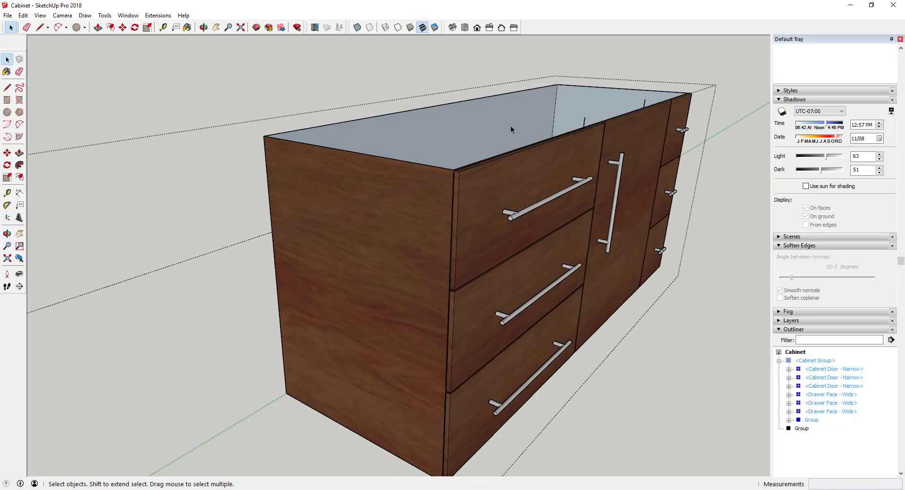
pyautogui.press('o')
pyautogui.moveTo(519, 119); pyautogui.dragTo(524, 122)
pyautogui.press('space')
pyautogui.click(726, 127)
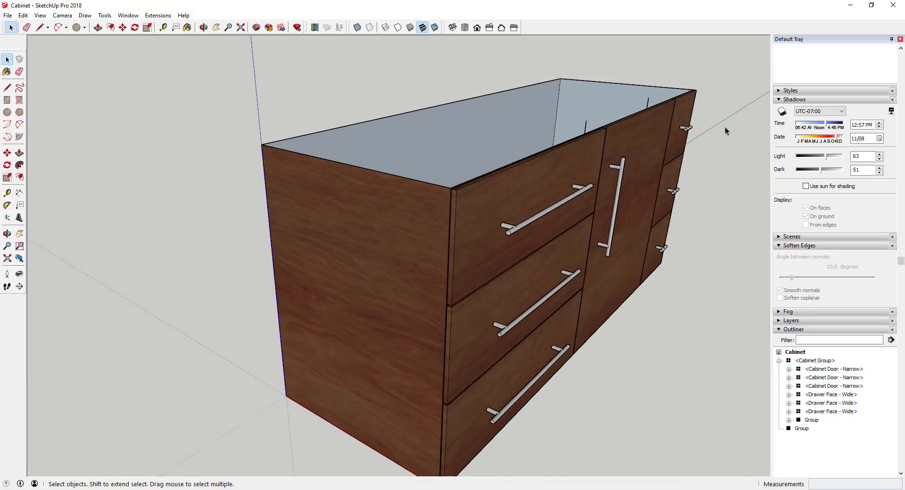
# Restore the top face with Edit > Paste In Place and deselect it.
pyautogui.click(22, 15)
pyautogui.click(48, 82)
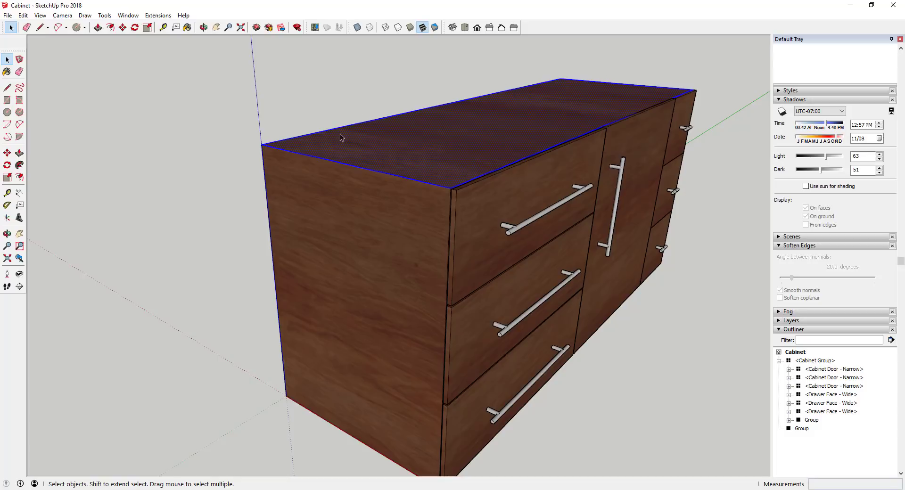
pyautogui.click(698, 229)
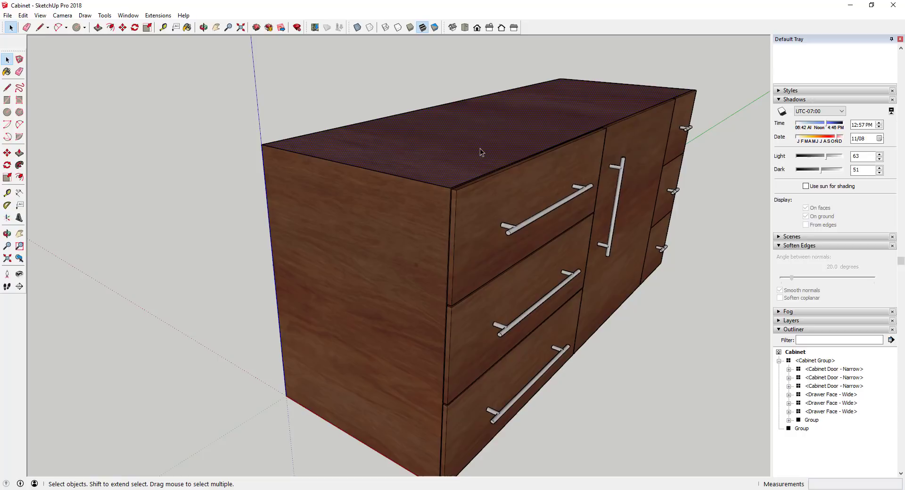
# Push/Pull the cabinet's top face upward into a thin slab.
pyautogui.press('p')
pyautogui.moveTo(480, 148)
pyautogui.mouseDown()
pyautogui.moveTo(498, 144)
pyautogui.moveTo(471, 146)
pyautogui.mouseUp()
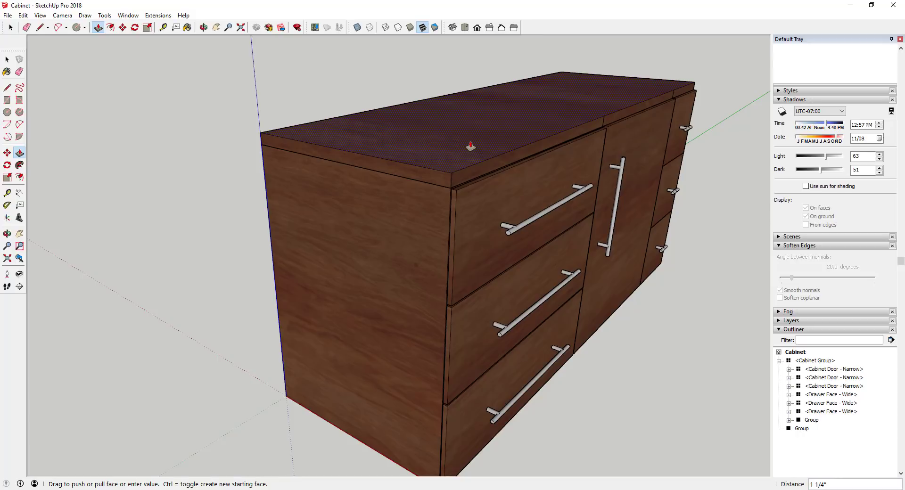
pyautogui.moveTo(472, 146); pyautogui.dragTo(473, 146)
pyautogui.press('space')
# Make the top slab its own group and test-move it before cancelling.
pyautogui.tripleClick(484, 120)
pyautogui.rightClick(486, 120)
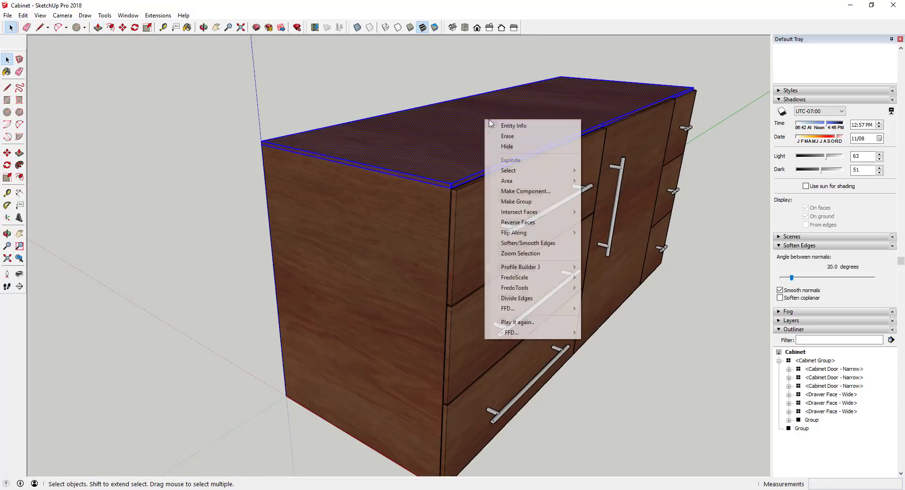
pyautogui.click(522, 202)
pyautogui.moveTo(521, 203); pyautogui.dragTo(497, 149, button='middle')
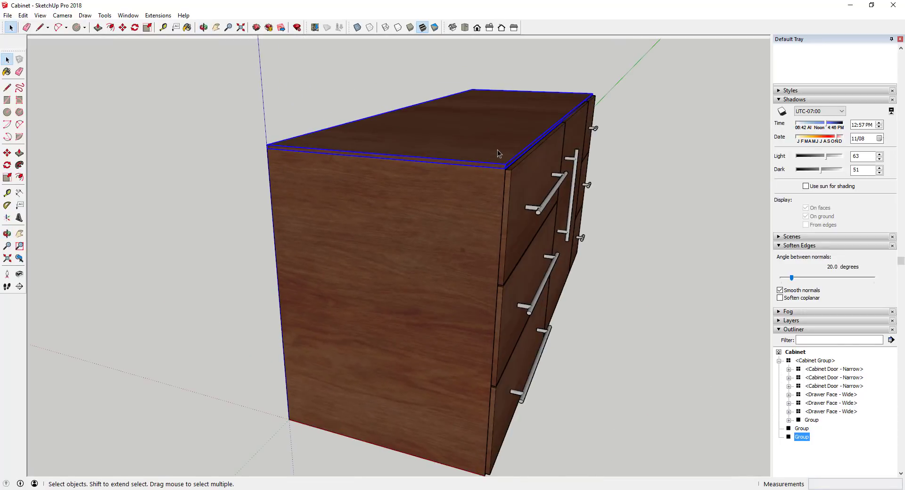
pyautogui.press('m')
pyautogui.moveTo(448, 142); pyautogui.dragTo(265, 98)
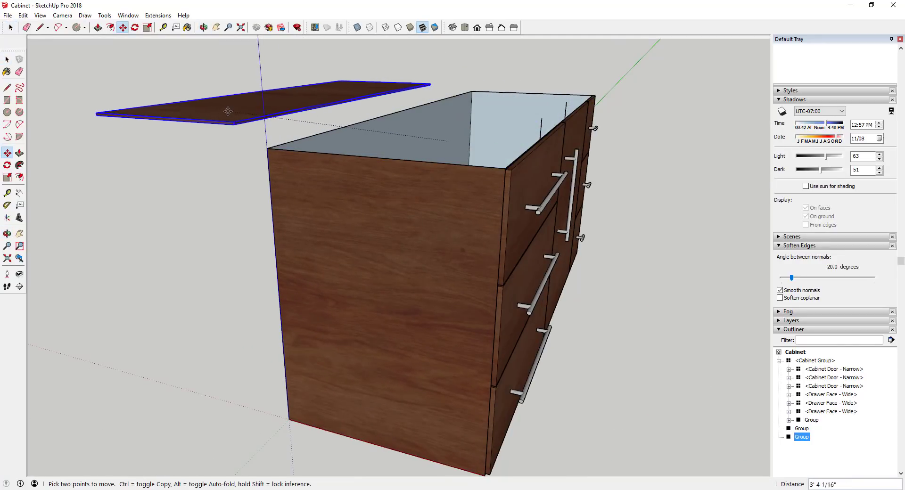
pyautogui.press('space')
pyautogui.moveTo(250, 126); pyautogui.dragTo(426, 131, button='middle')
# Pick the Marble Counter Gray material from the In Model collection.
pyautogui.scroll(2, 426, 131)
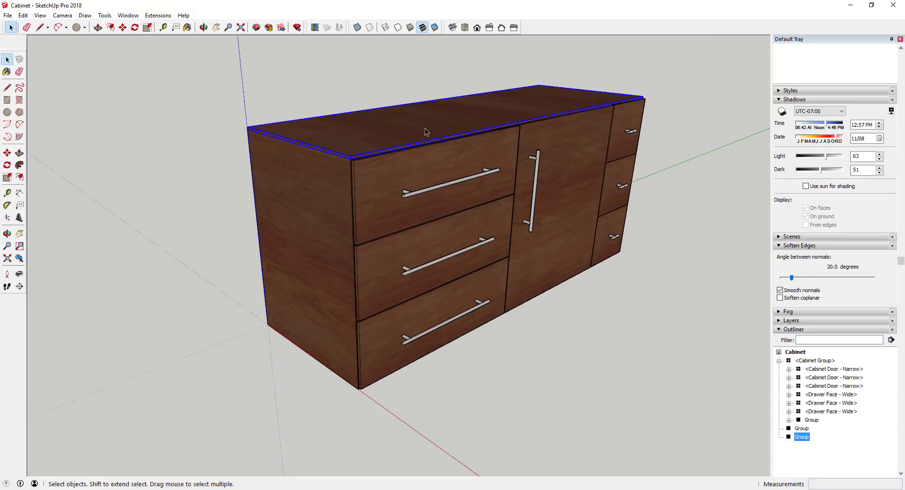
pyautogui.scroll(8, 830, 189)
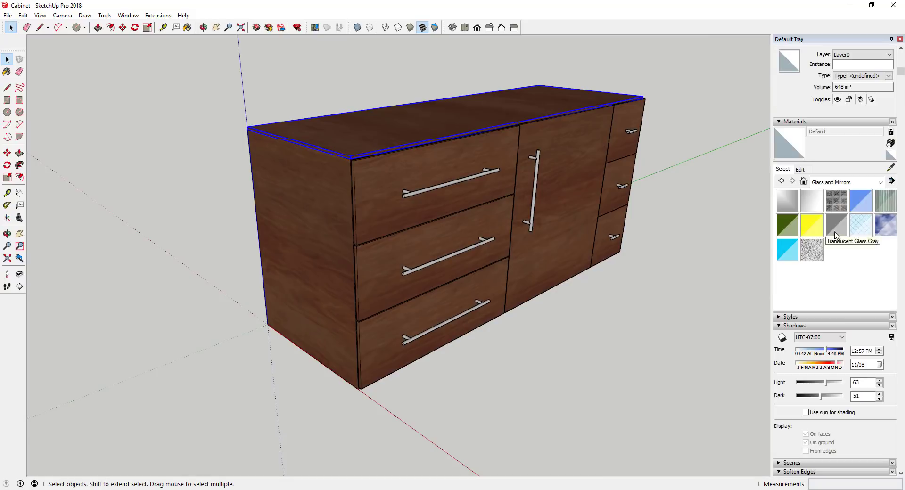
pyautogui.click(829, 183)
pyautogui.scroll(3, 839, 199)
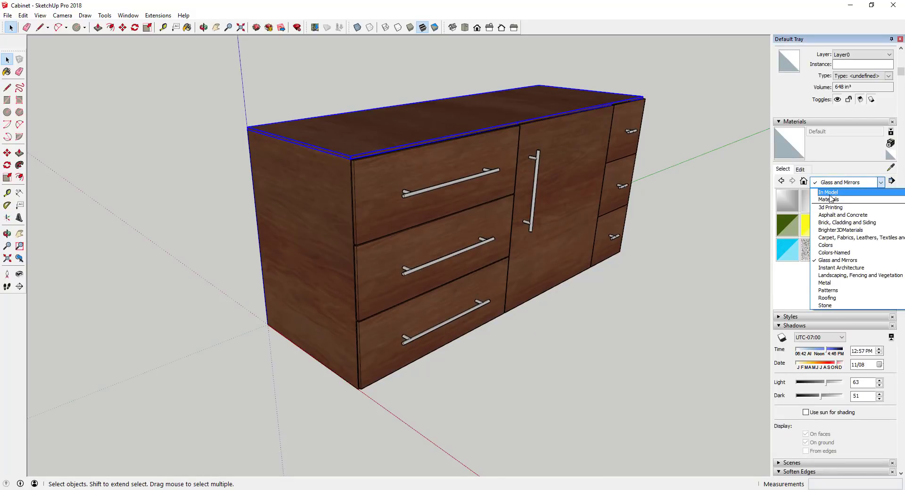
pyautogui.click(838, 192)
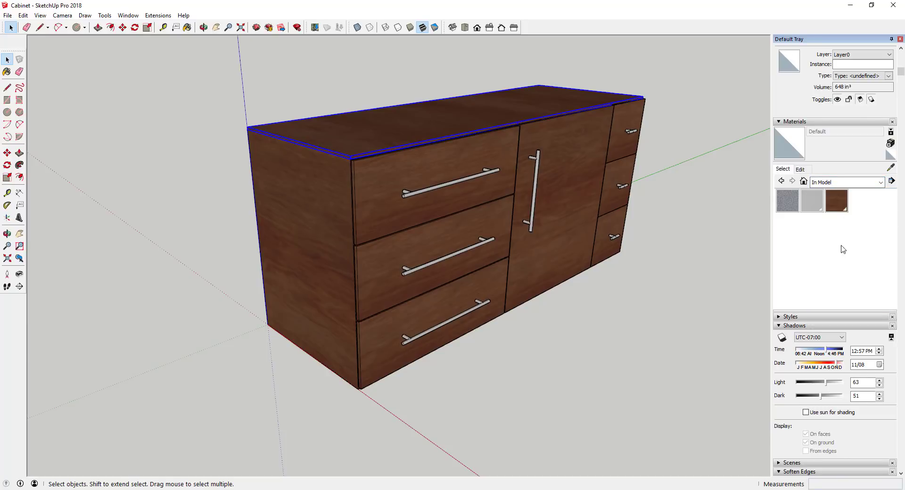
pyautogui.click(788, 200)
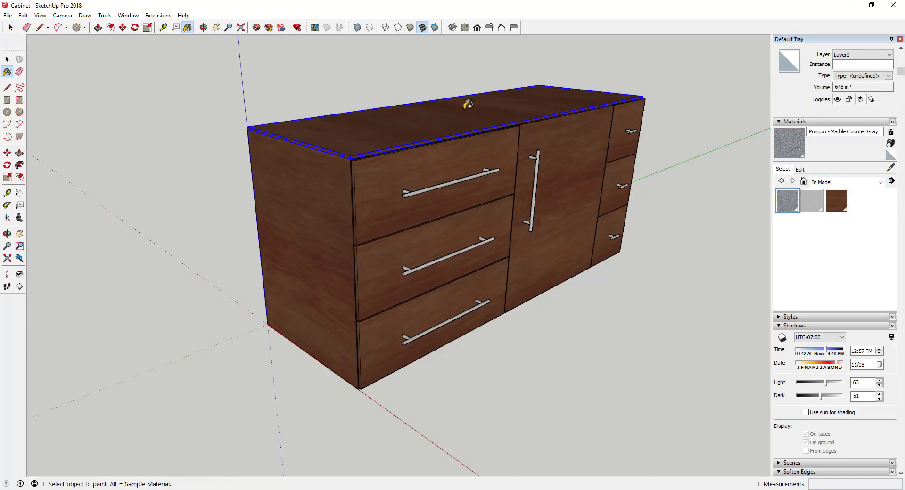
# Open the countertop group and paint it with Marble Counter Gray.
pyautogui.scroll(5, 354, 120)
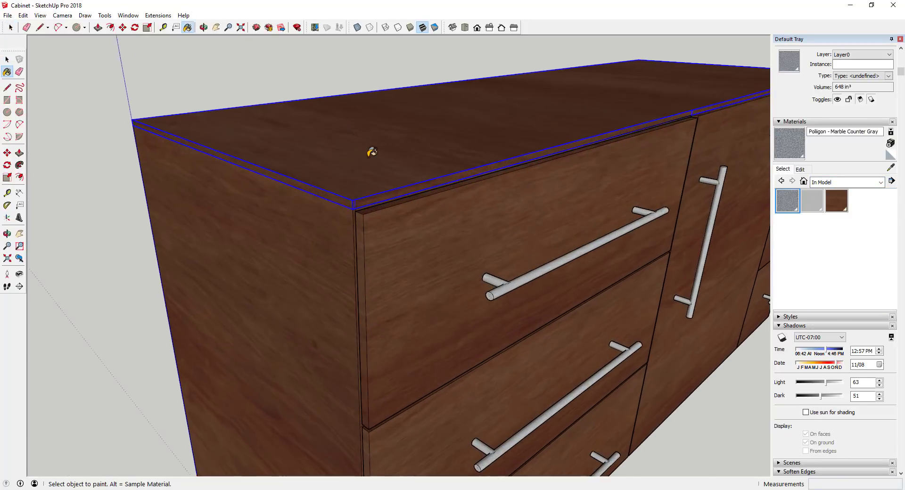
pyautogui.press('space')
pyautogui.doubleClick(370, 155)
pyautogui.press('b')
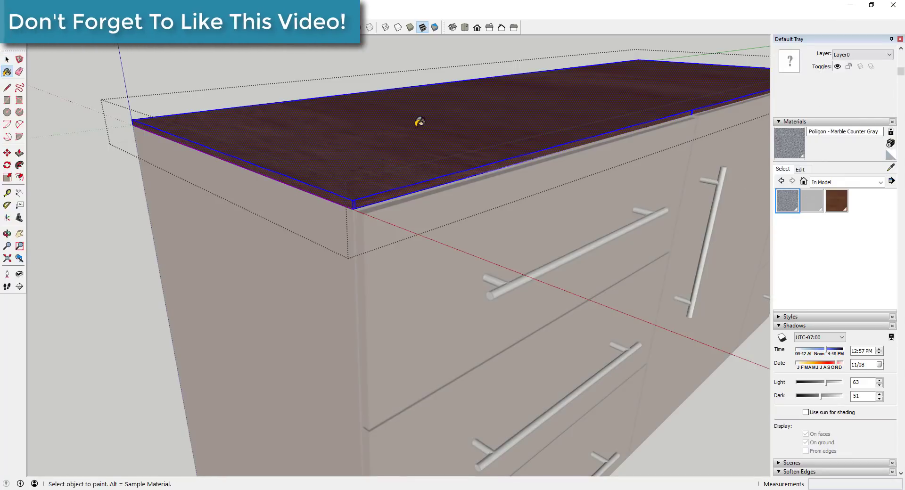
pyautogui.click(418, 121)
pyautogui.press('space')
pyautogui.click(543, 257)
pyautogui.scroll(-5, 542, 256)
pyautogui.moveTo(412, 179); pyautogui.dragTo(481, 171, button='middle')
# Select the countertop group and test moving it, then cancel the move.
pyautogui.click(481, 172)
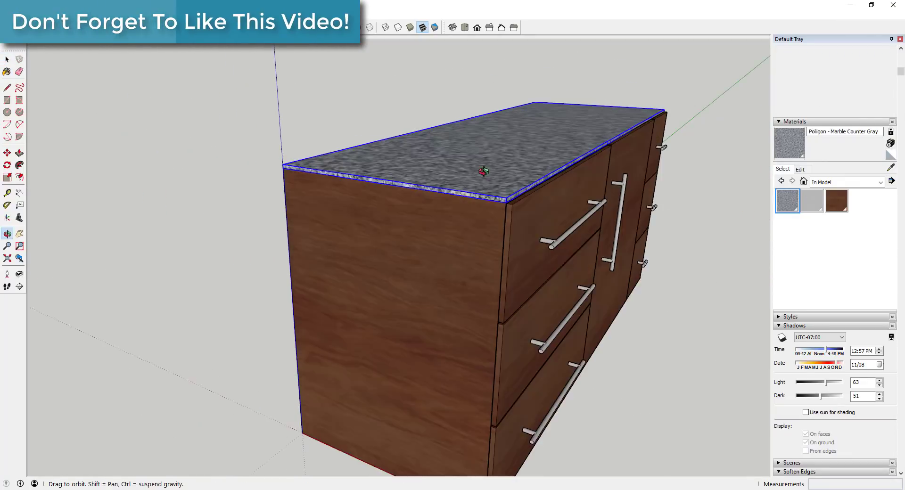
pyautogui.press('m')
pyautogui.click(504, 173)
pyautogui.press('Escape')
pyautogui.press('space')
pyautogui.scroll(-10, 417, 155)
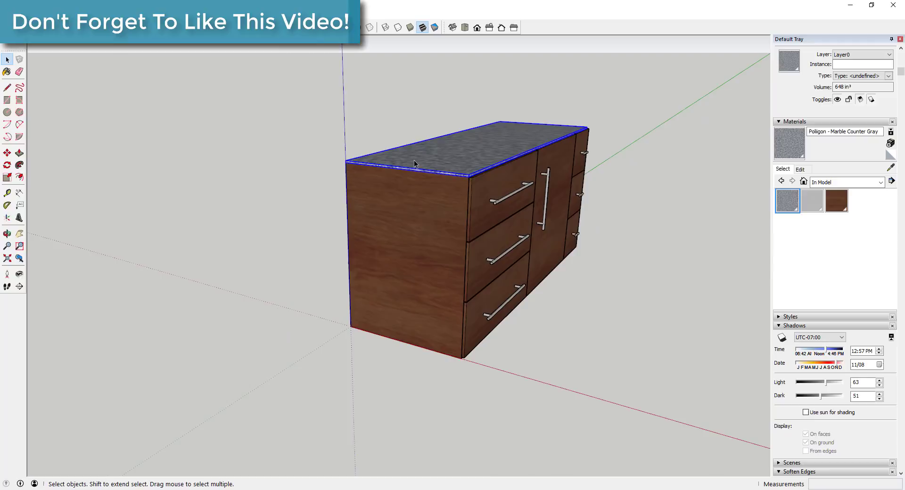
# Select the room box group and orbit to look down into it.
pyautogui.moveTo(417, 156); pyautogui.dragTo(568, 271, button='middle')
pyautogui.click(599, 178)
pyautogui.scroll(3, 763, 167)
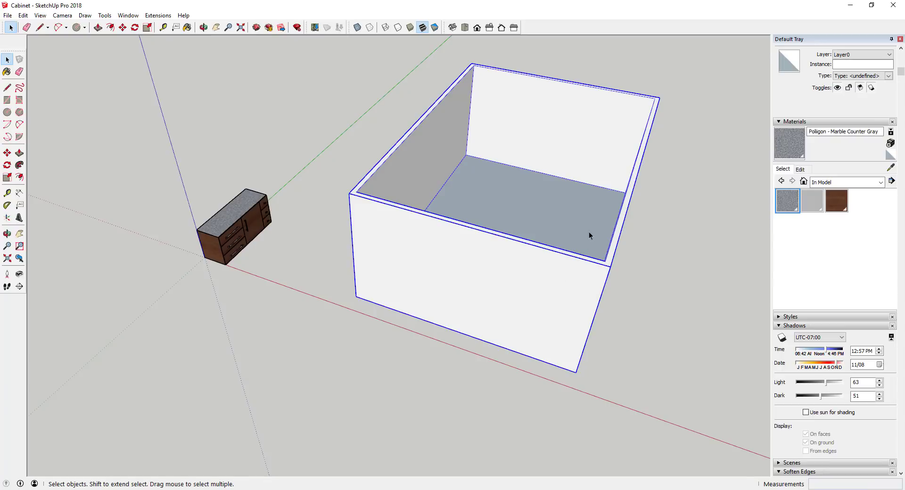
pyautogui.doubleClick(620, 214)
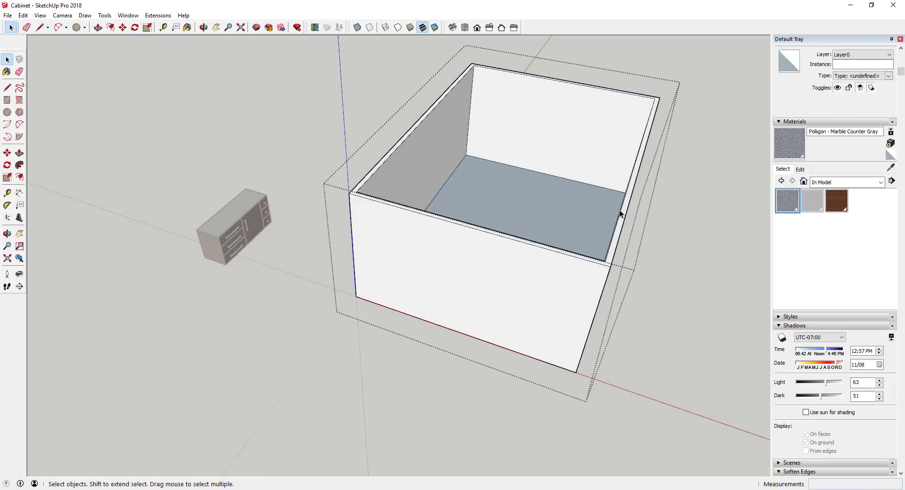
pyautogui.click(675, 239)
pyautogui.scroll(4, 556, 248)
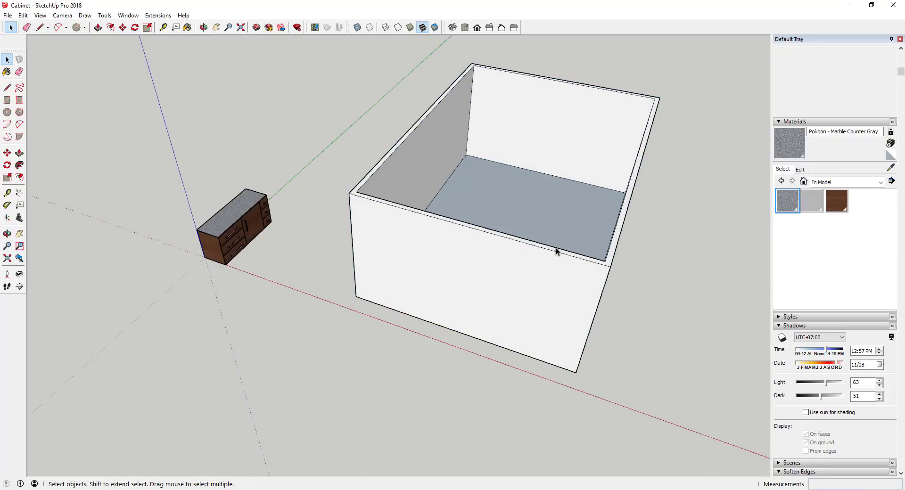
pyautogui.click(582, 281)
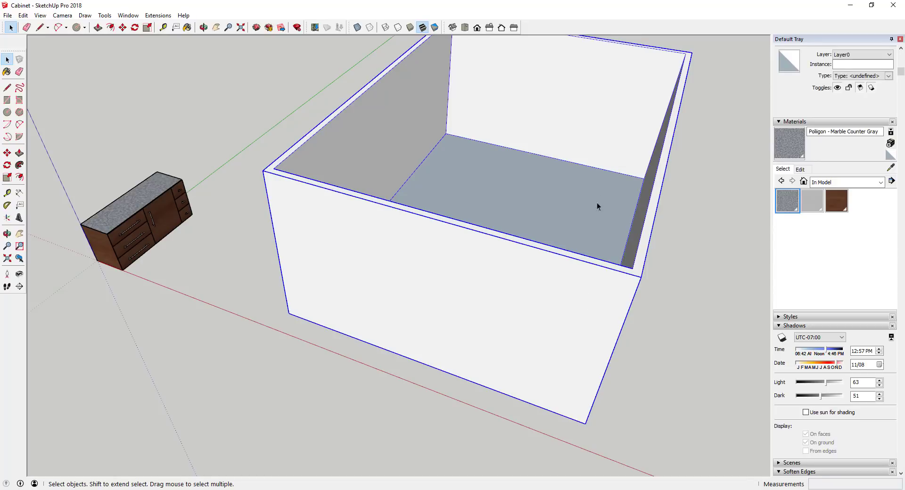
pyautogui.moveTo(598, 206); pyautogui.dragTo(511, 236, button='middle')
pyautogui.scroll(3, 570, 322)
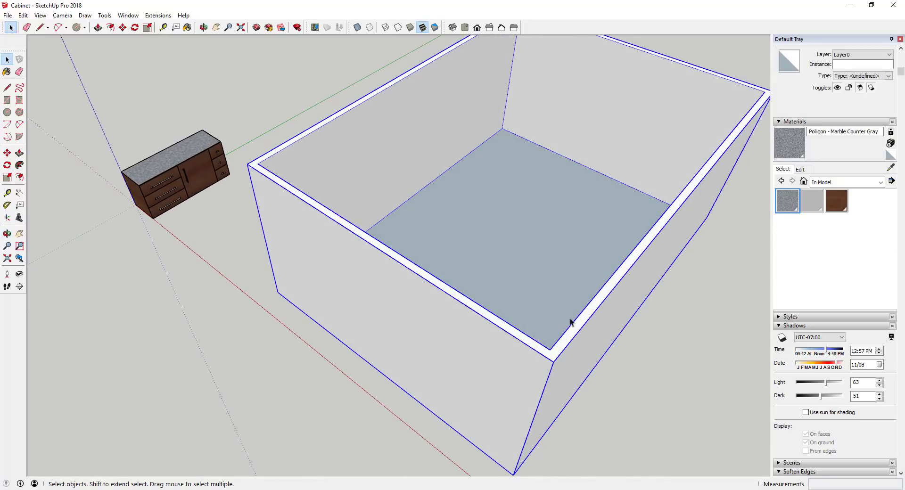
pyautogui.scroll(-6, 602, 192)
pyautogui.scroll(3, 601, 213)
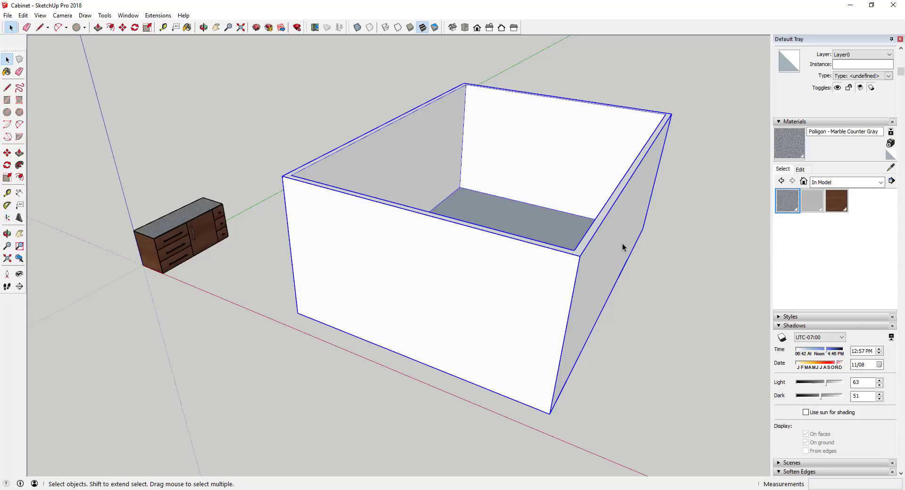
# Open the box group for editing and select its floor face.
pyautogui.doubleClick(543, 273)
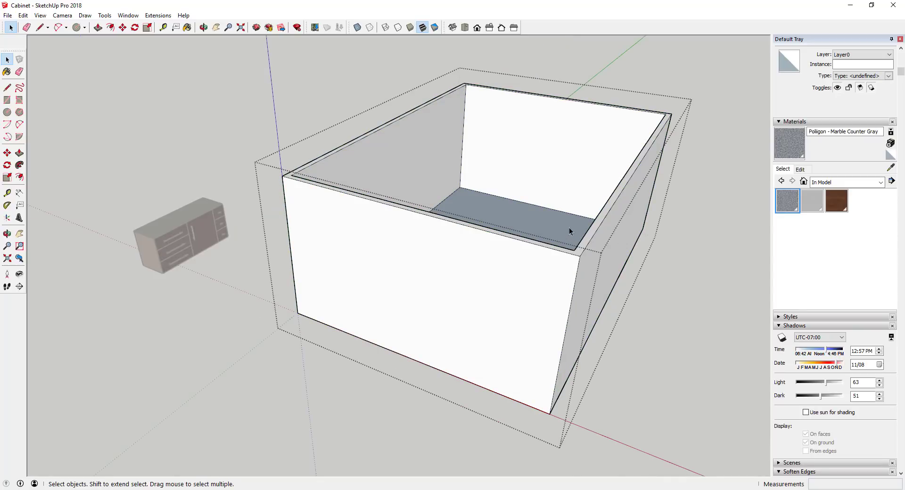
pyautogui.click(553, 277)
pyautogui.click(585, 239)
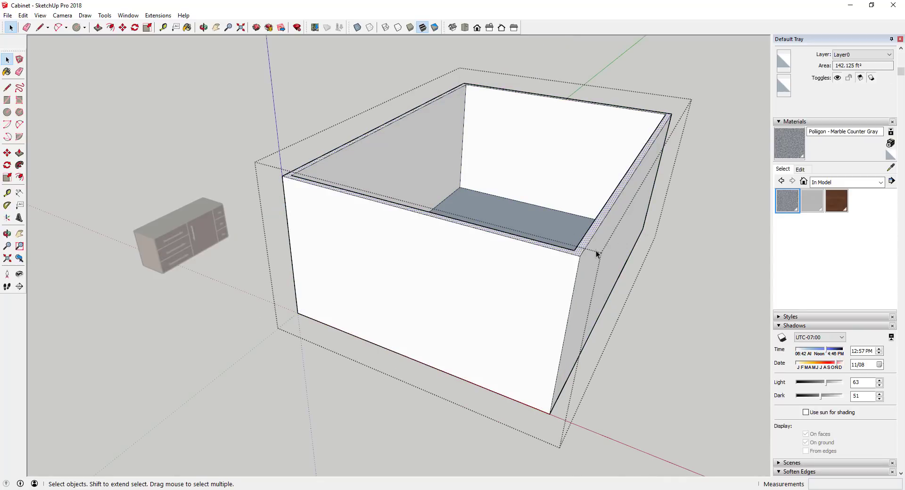
pyautogui.click(540, 213)
pyautogui.moveTo(540, 214); pyautogui.dragTo(504, 216, button='middle')
pyautogui.scroll(3, 504, 216)
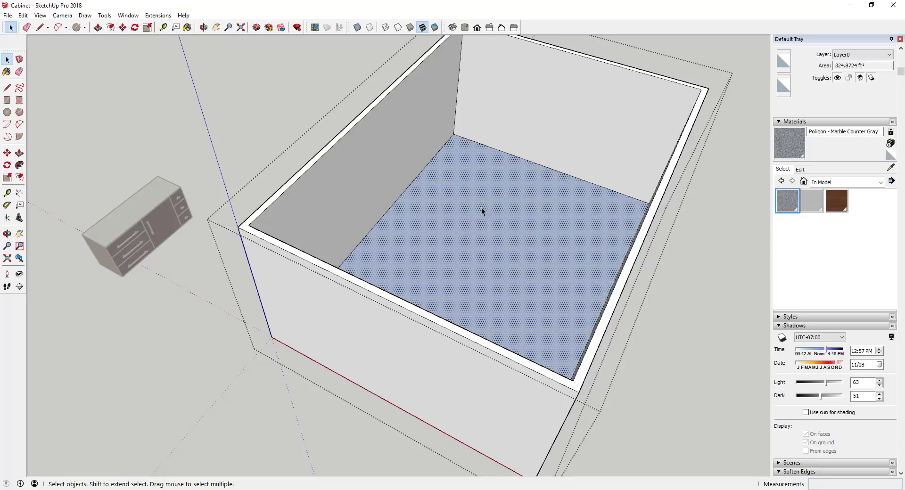
pyautogui.moveTo(596, 271); pyautogui.dragTo(549, 238, button='middle')
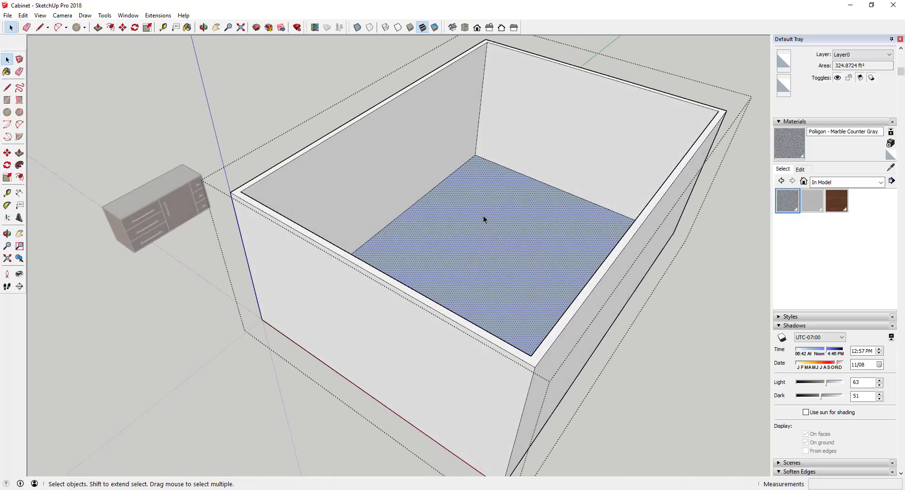
# Cut the floor, close the box group, and Paste In Place outside it.
pyautogui.hotkey('ctrl', 't')
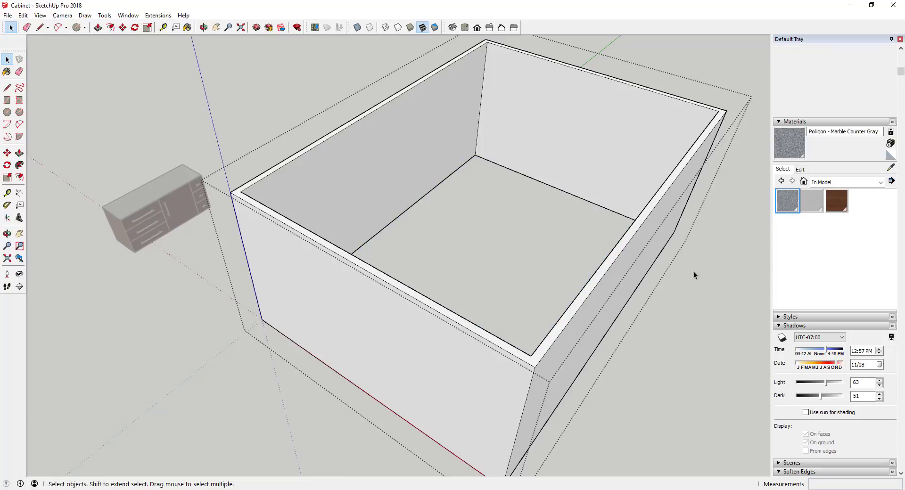
pyautogui.click(723, 219)
pyautogui.click(22, 15)
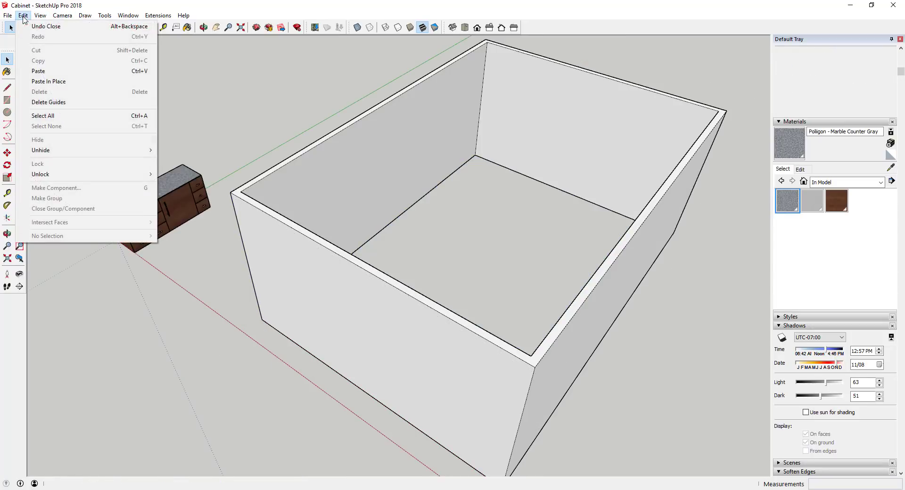
pyautogui.click(37, 81)
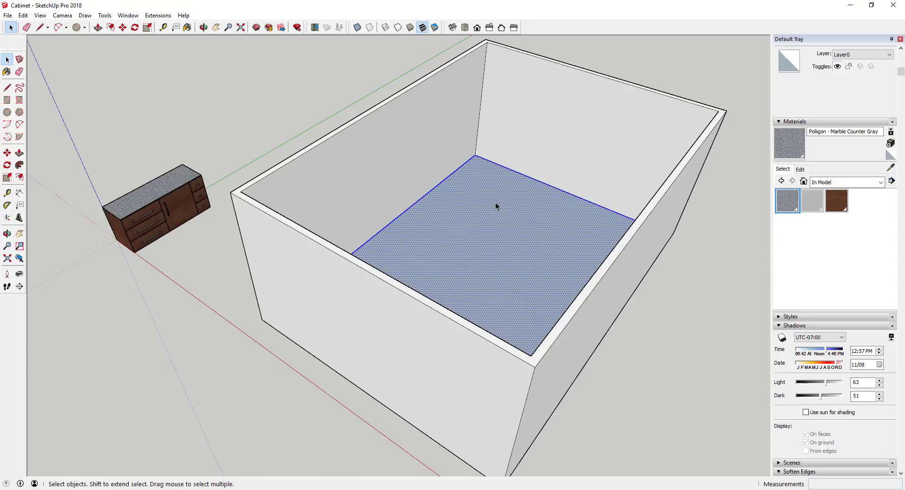
pyautogui.scroll(-2, 497, 215)
pyautogui.moveTo(496, 216); pyautogui.dragTo(528, 228, button='middle')
pyautogui.scroll(-1, 757, 282)
pyautogui.scroll(3, 603, 248)
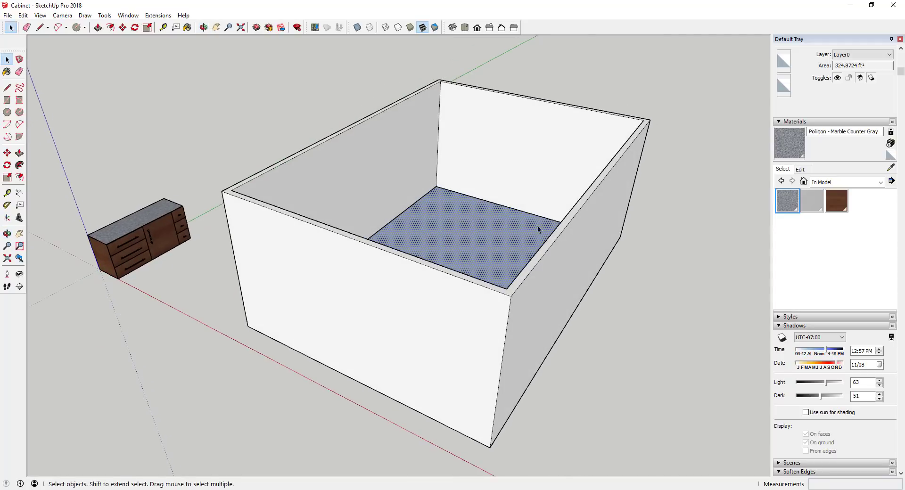
pyautogui.scroll(-4, 356, 222)
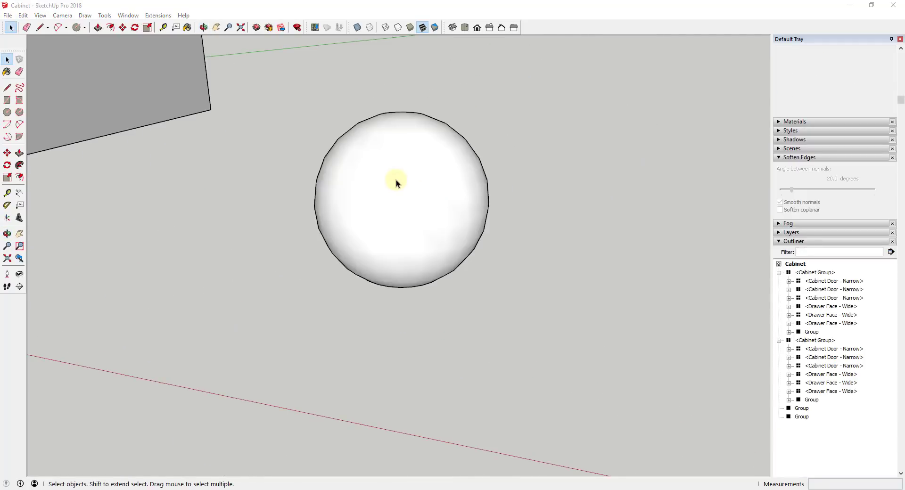
# Select all of the sphere's geometry and make it a group.
pyautogui.click(396, 183)
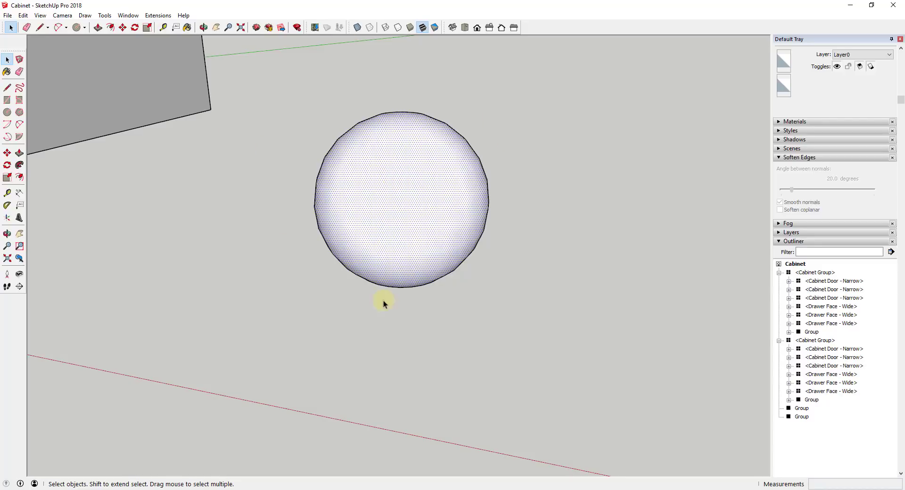
pyautogui.tripleClick(412, 217)
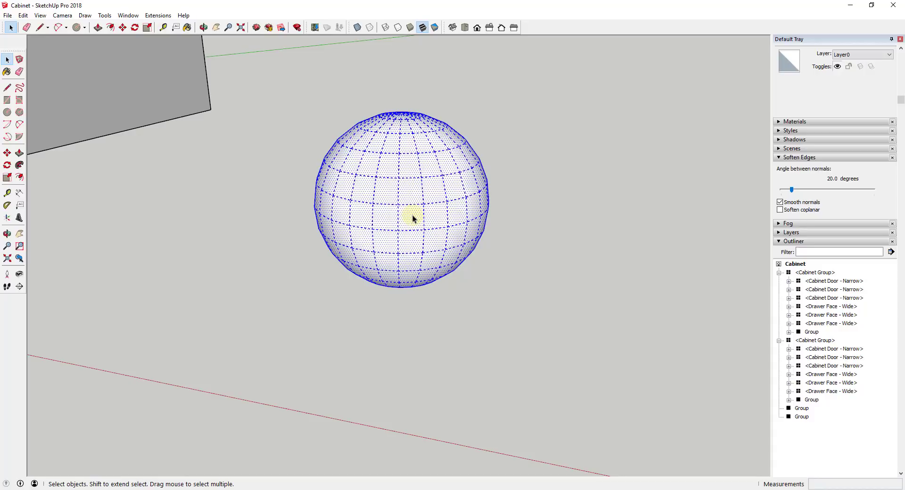
pyautogui.rightClick(388, 166)
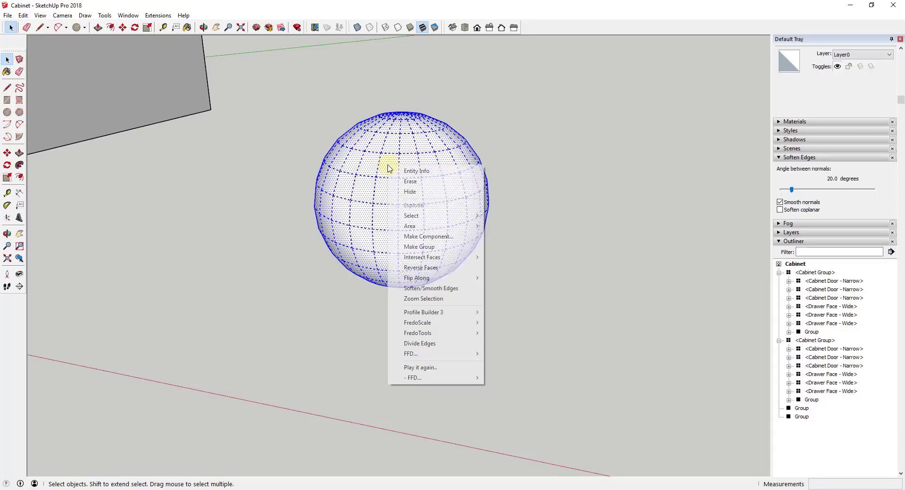
pyautogui.click(419, 247)
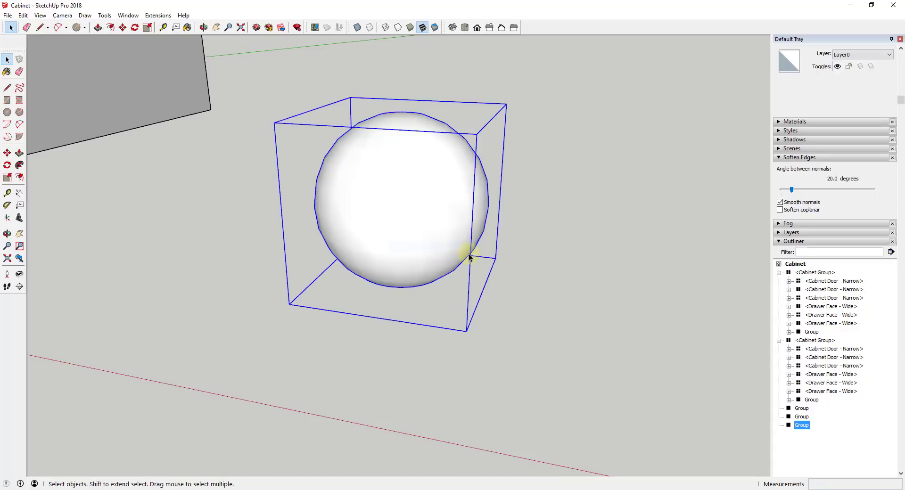
# Open the sphere group and turn on View > Hidden Geometry.
pyautogui.doubleClick(400, 200)
pyautogui.click(41, 16)
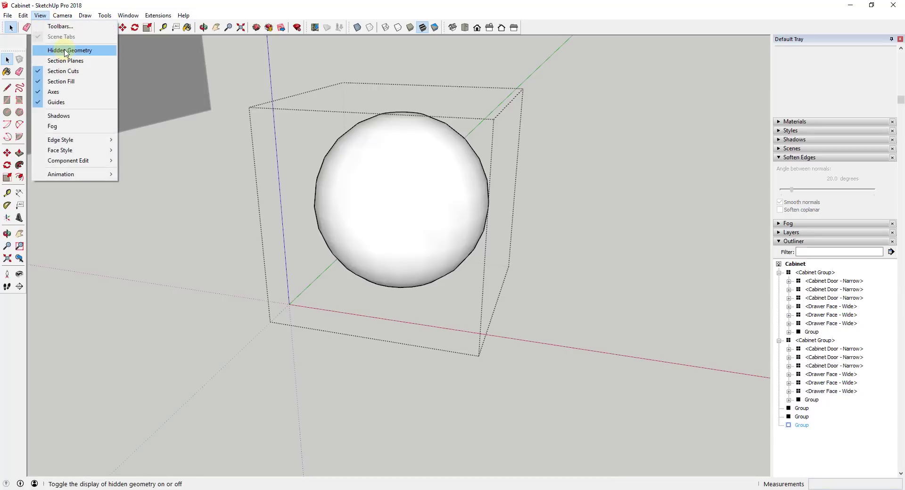
pyautogui.click(76, 49)
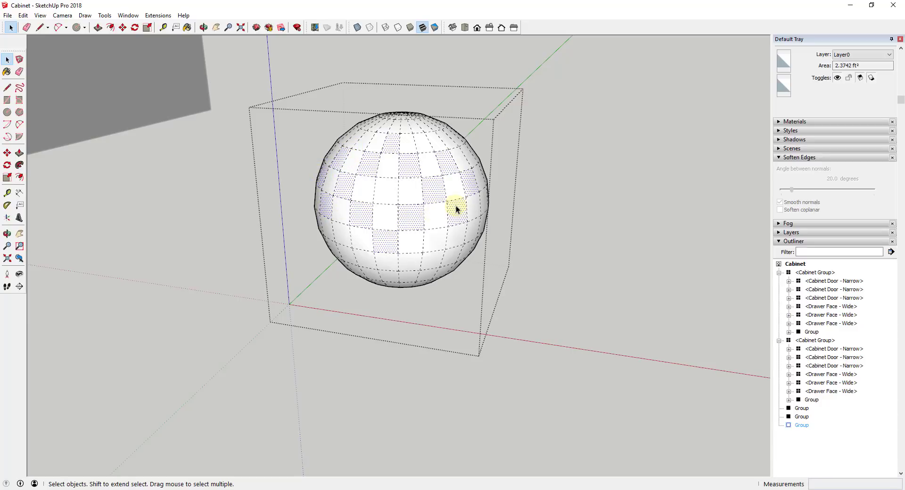
# Close the sphere group and paste the copied sphere faces in place.
pyautogui.click(543, 201)
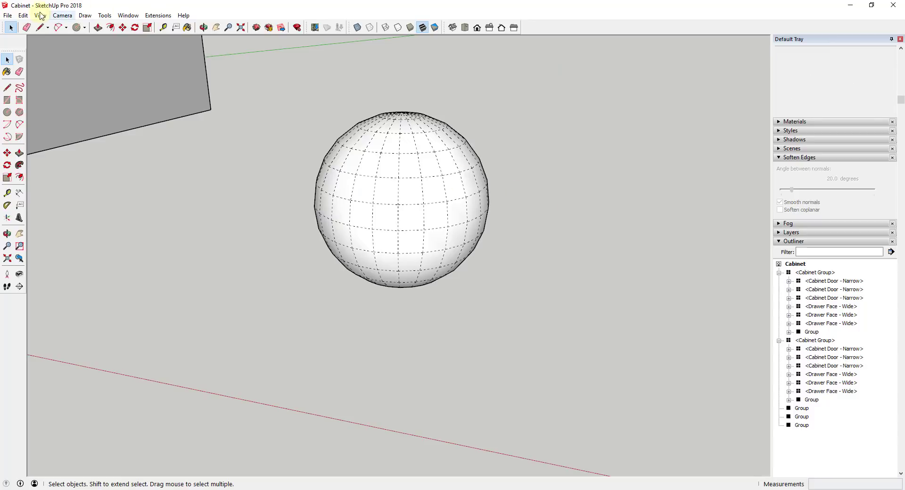
pyautogui.click(26, 16)
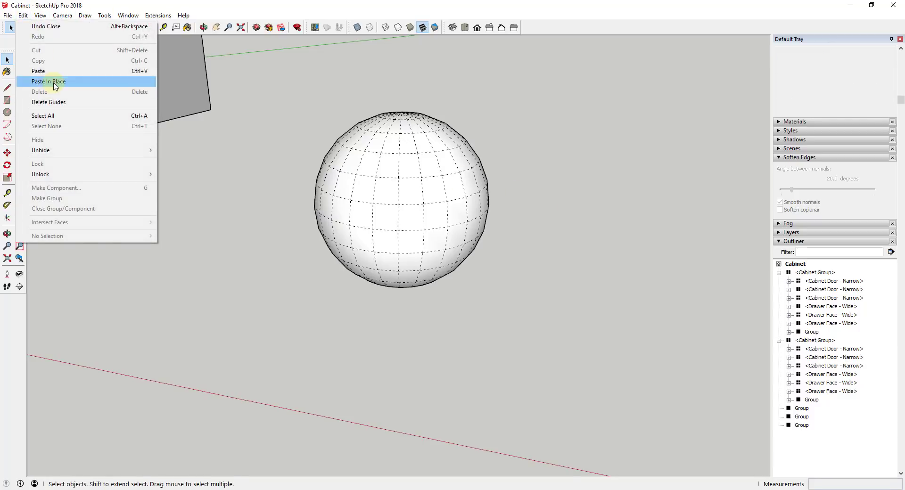
pyautogui.click(54, 81)
# Move the sphere group to the right, away from the pasted faces.
pyautogui.click(410, 143)
pyautogui.press('m')
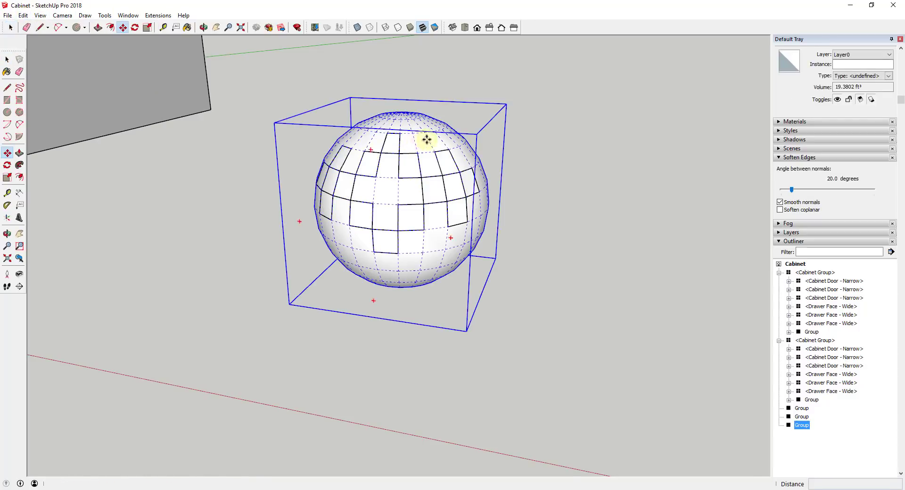
pyautogui.click(426, 139)
pyautogui.click(707, 149)
pyautogui.moveTo(668, 161); pyautogui.dragTo(413, 216, button='middle')
pyautogui.press('m')
pyautogui.scroll(-3, 462, 198)
pyautogui.scroll(3, 462, 198)
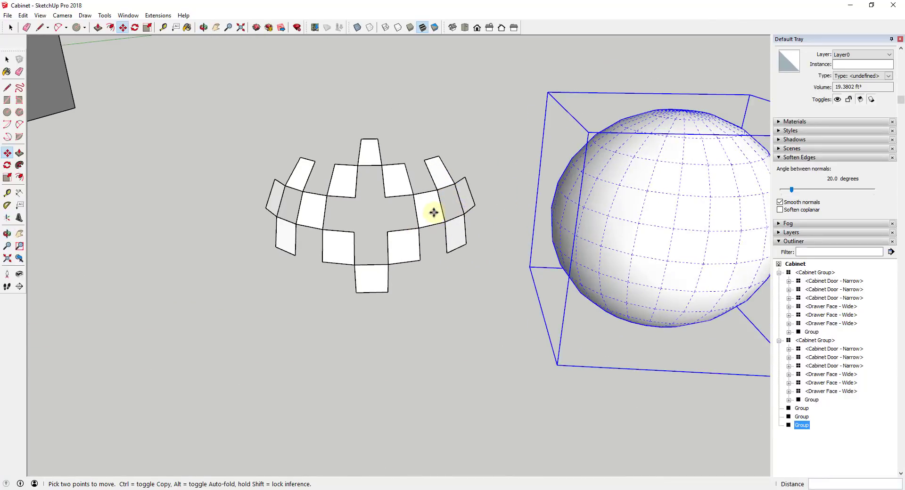
pyautogui.press('space')
pyautogui.click(431, 211)
# Select all the pasted checkerboard tile faces and make them into their own group.
pyautogui.click(453, 201)
pyautogui.scroll(-3, 689, 206)
pyautogui.scroll(2, 693, 201)
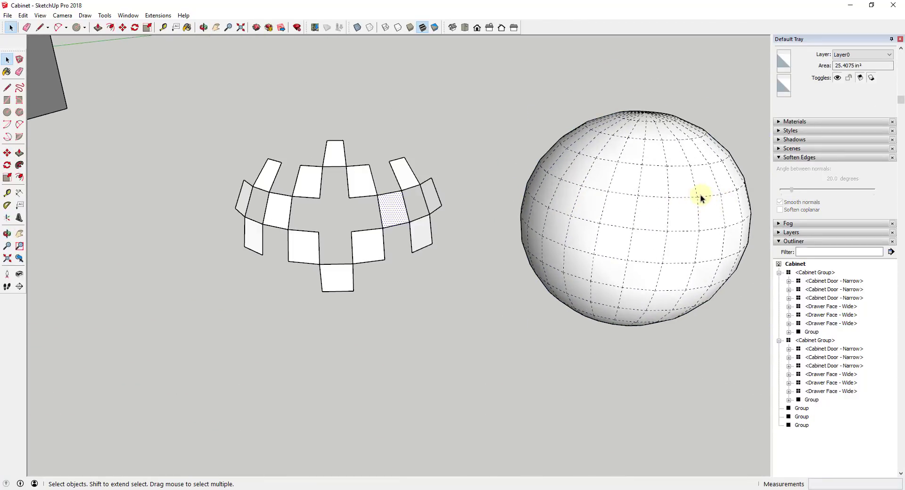
pyautogui.scroll(-3, 419, 198)
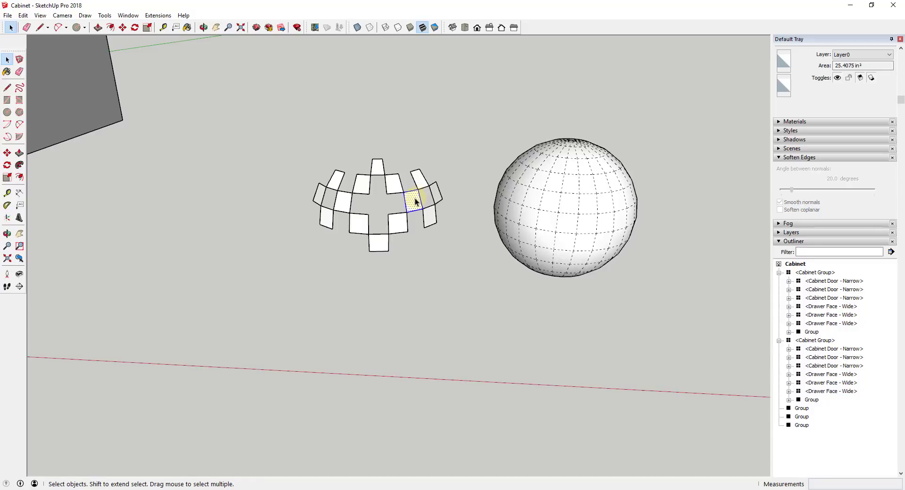
pyautogui.tripleClick(416, 202)
pyautogui.rightClick(414, 198)
pyautogui.click(441, 280)
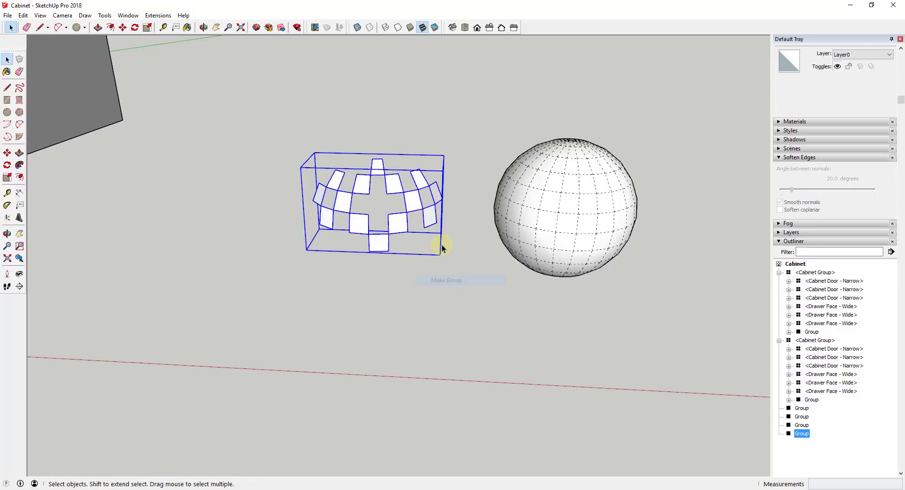
pyautogui.moveTo(442, 249); pyautogui.dragTo(333, 183, button='middle')
pyautogui.scroll(3, 380, 208)
pyautogui.moveTo(380, 208); pyautogui.dragTo(390, 192, button='middle')
pyautogui.scroll(-5, 390, 192)
pyautogui.scroll(2, 495, 198)
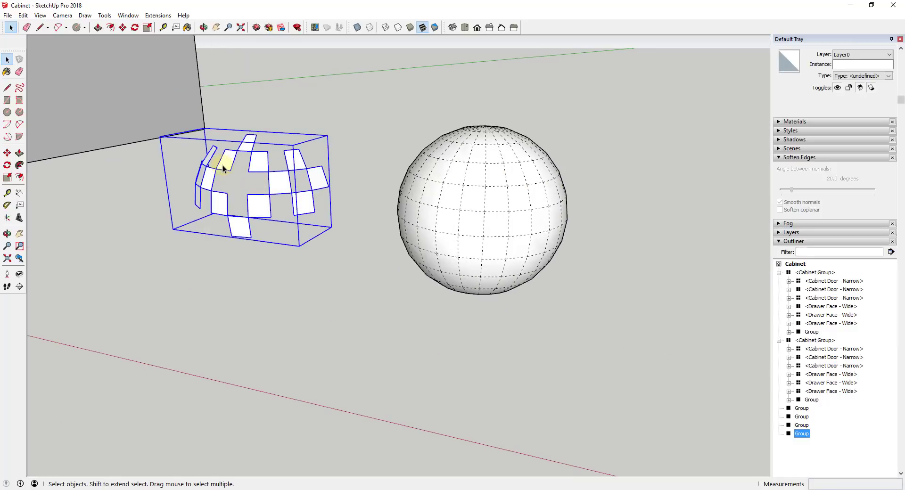